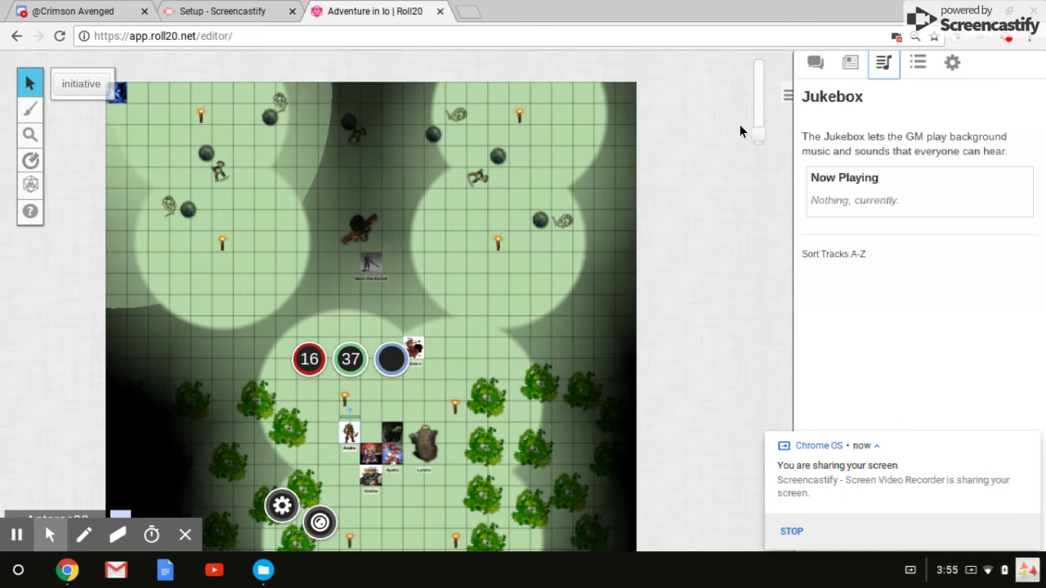
Open the game chat, select Andre's token, and zoom in until party names are readable.
left_click_drag(760, 125, 757, 140)
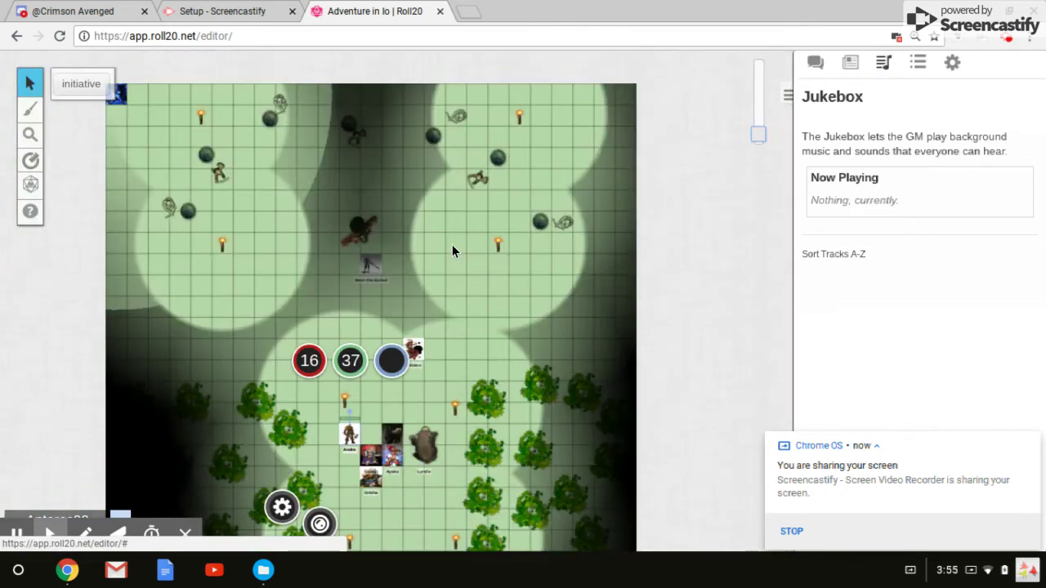
scroll(452, 244, "down", 1)
scroll(453, 250, "down", 3)
scroll(455, 252, "up", 3)
left_click(815, 65)
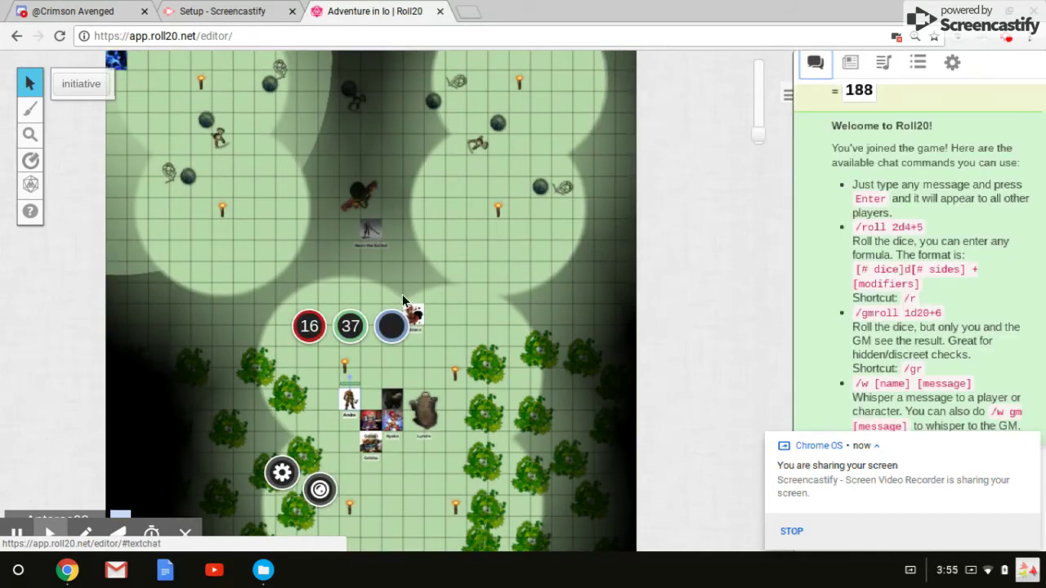
scroll(402, 301, "down", 5)
scroll(402, 299, "up", 1)
scroll(402, 299, "up", 3)
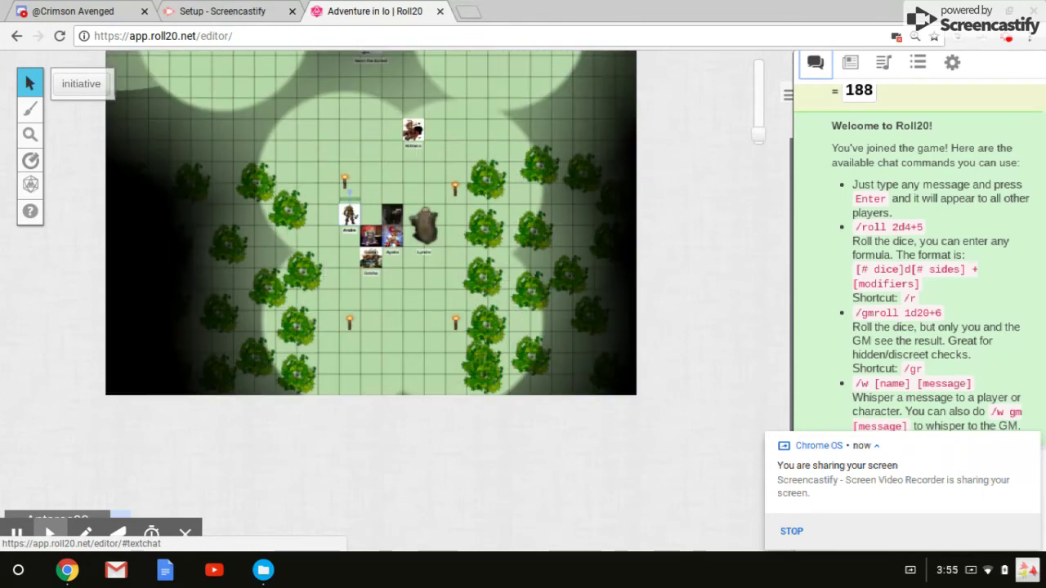
scroll(370, 245, "up", 1)
scroll(370, 245, "up", 3)
scroll(370, 245, "up", 1)
scroll(370, 245, "down", 4)
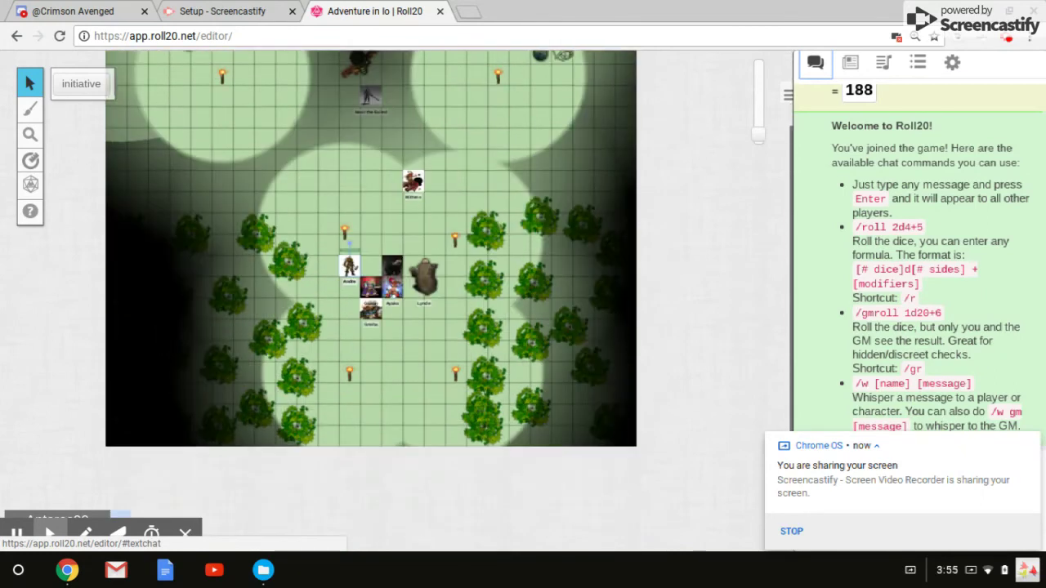
scroll(413, 287, "down", 1)
left_click(413, 288)
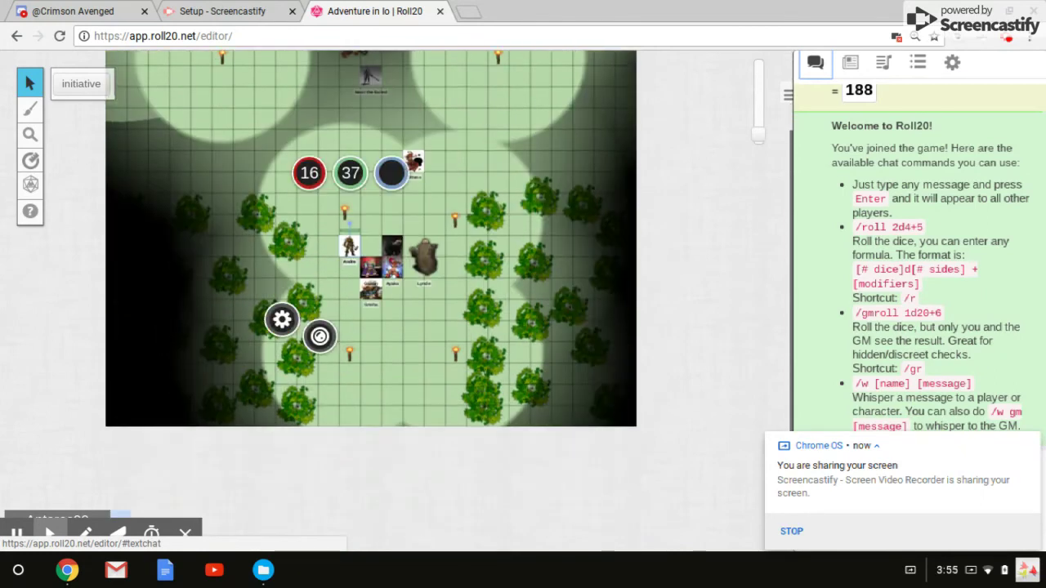
left_click(760, 122)
scroll(367, 254, "left", 1)
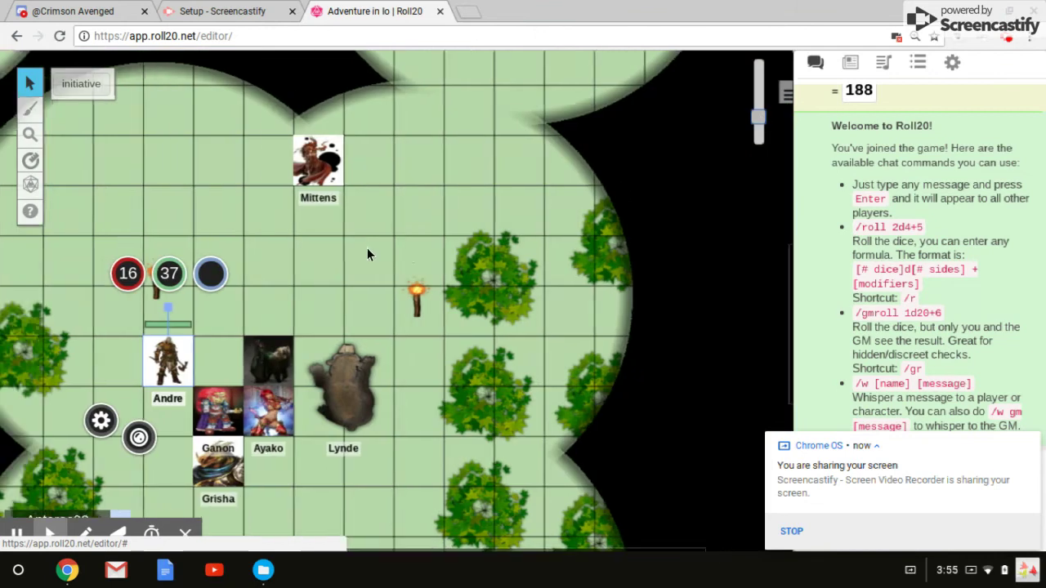
scroll(367, 254, "left", 3)
scroll(367, 254, "left", 1)
scroll(366, 252, "down", 3)
scroll(367, 252, "left", 2)
left_click(381, 277)
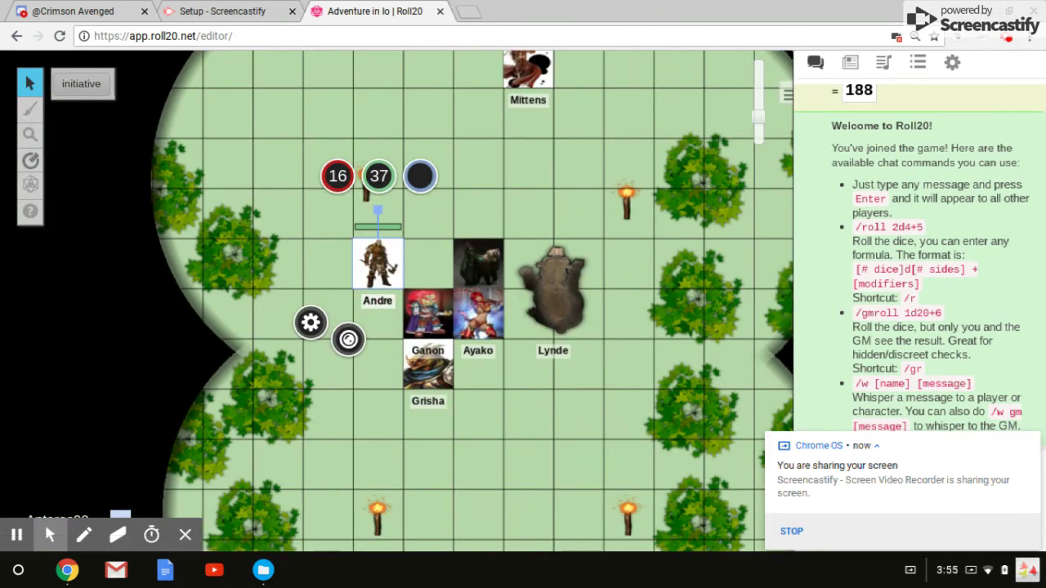
scroll(366, 254, "up", 1)
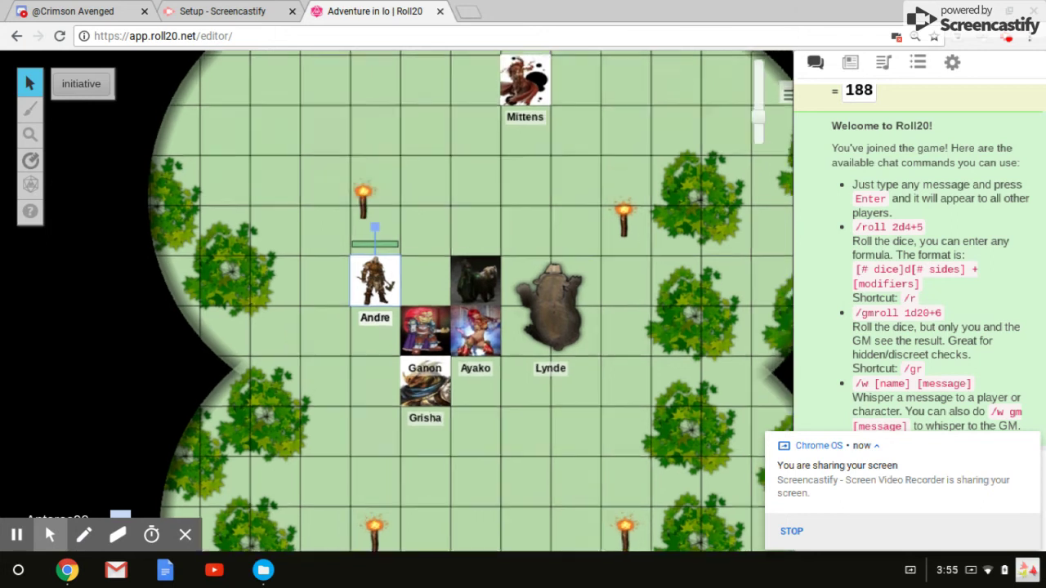
scroll(367, 254, "up", 3)
scroll(366, 254, "up", 5)
scroll(366, 254, "up", 5)
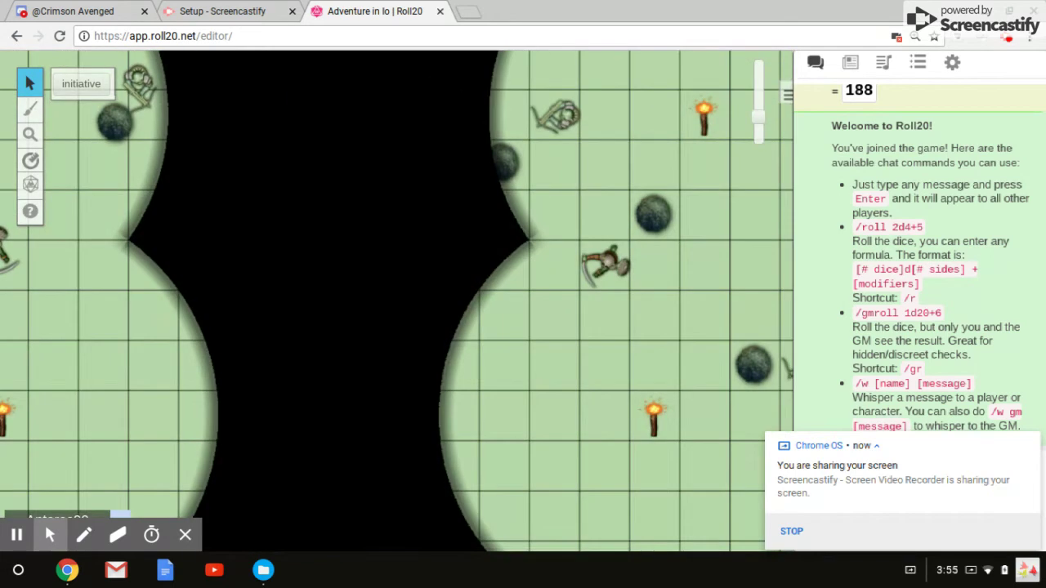
scroll(367, 254, "left", 2)
scroll(367, 254, "left", 3)
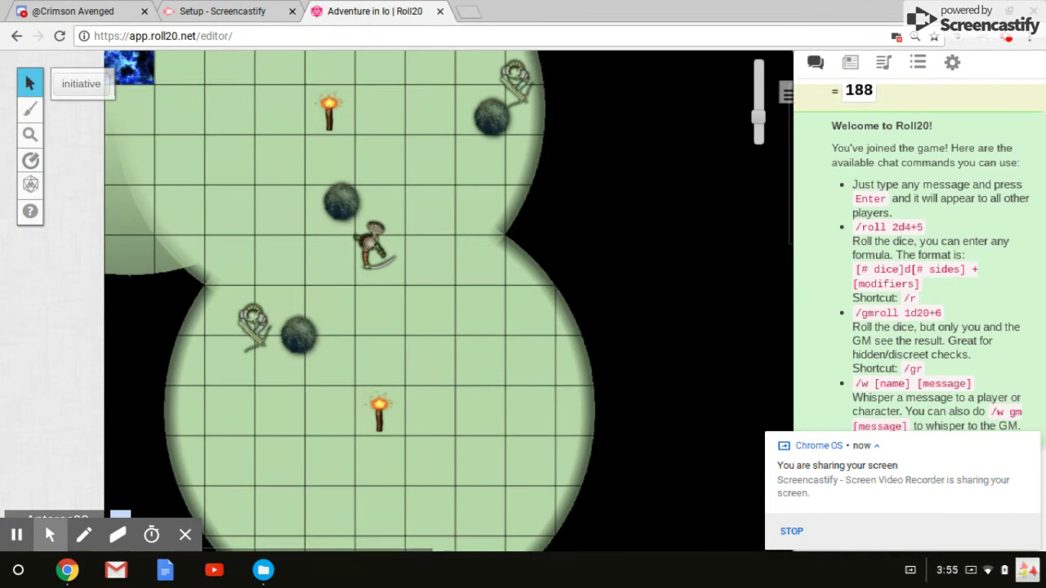
scroll(367, 254, "up", 2)
scroll(367, 254, "up", 2)
scroll(367, 254, "up", 1)
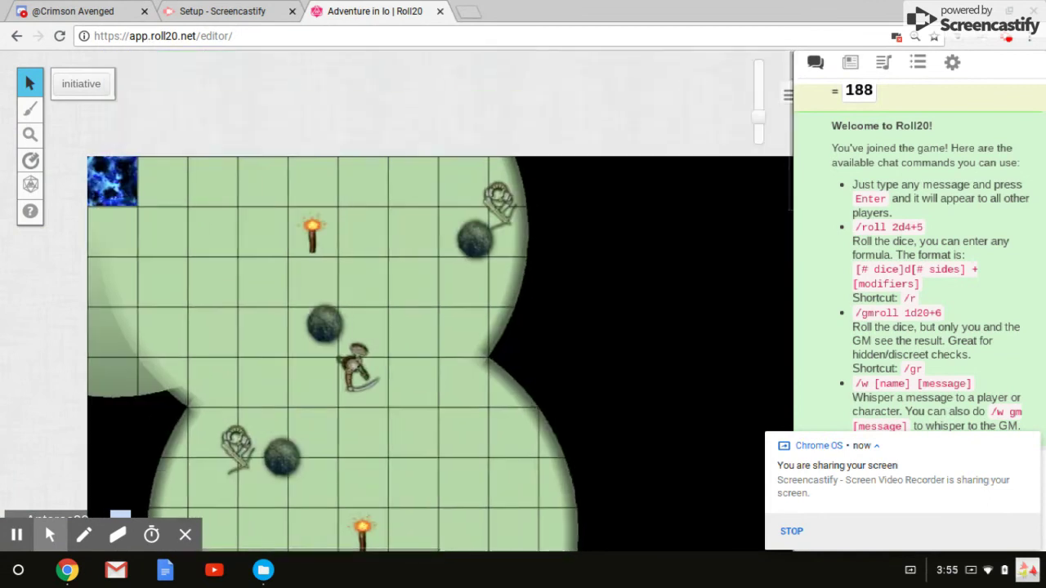
scroll(367, 254, "down", 5)
scroll(367, 255, "down", 3)
scroll(367, 255, "down", 2)
scroll(366, 254, "down", 4)
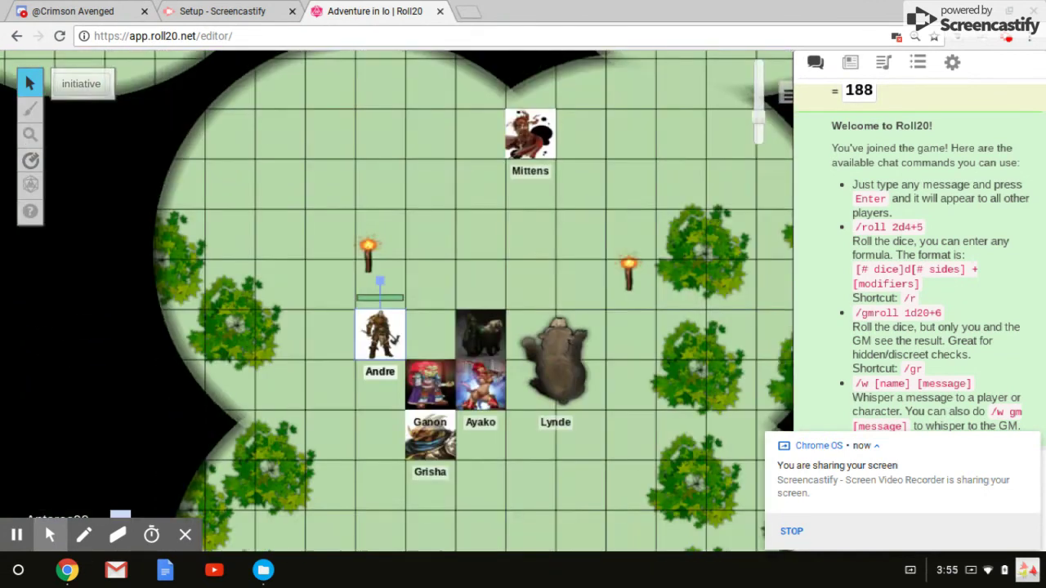
scroll(367, 254, "down", 1)
scroll(367, 254, "up", 2)
scroll(366, 254, "up", 5)
scroll(367, 254, "up", 1)
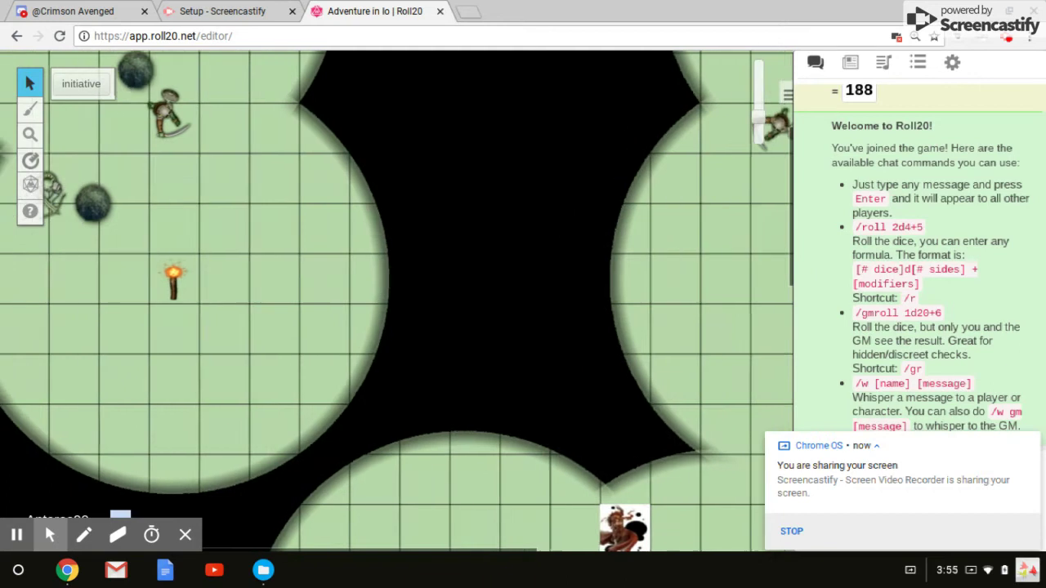
scroll(366, 254, "left", 3)
scroll(366, 254, "up", 1)
scroll(367, 254, "up", 1)
scroll(367, 254, "up", 2)
scroll(367, 254, "right", 5)
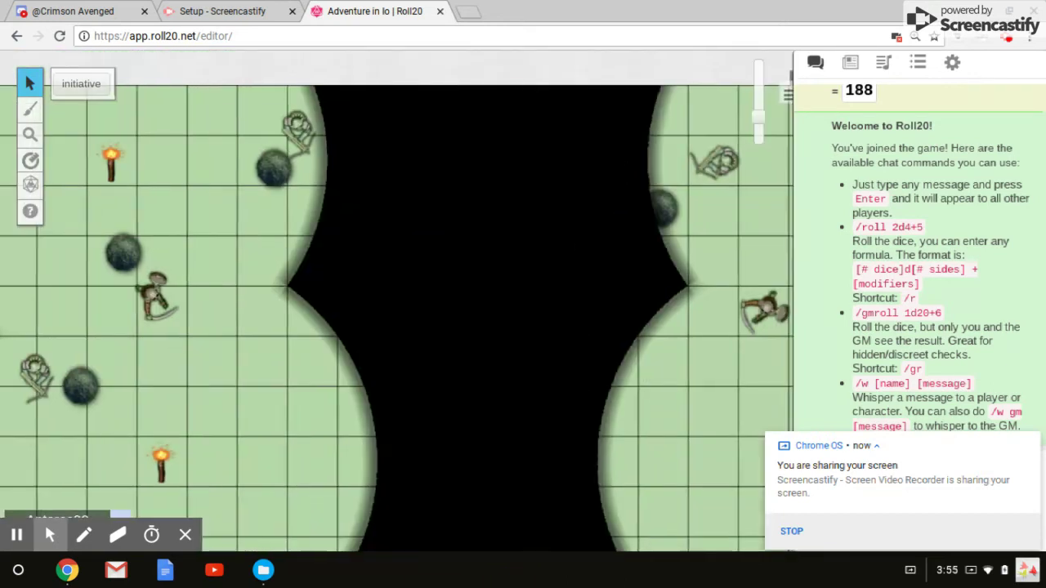
scroll(367, 254, "down", 1)
scroll(367, 254, "down", 5)
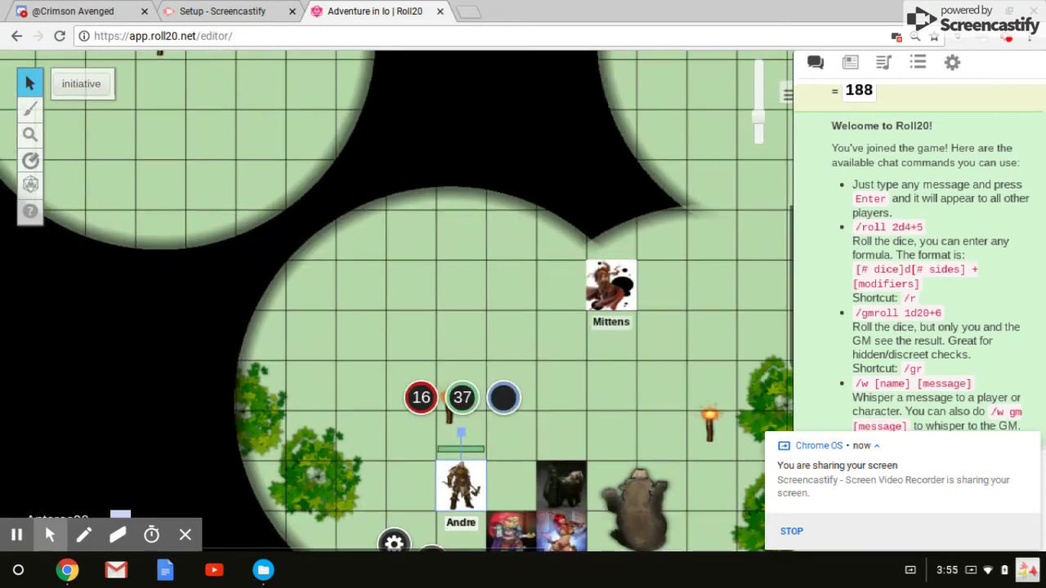
scroll(367, 254, "down", 2)
scroll(367, 254, "down", 3)
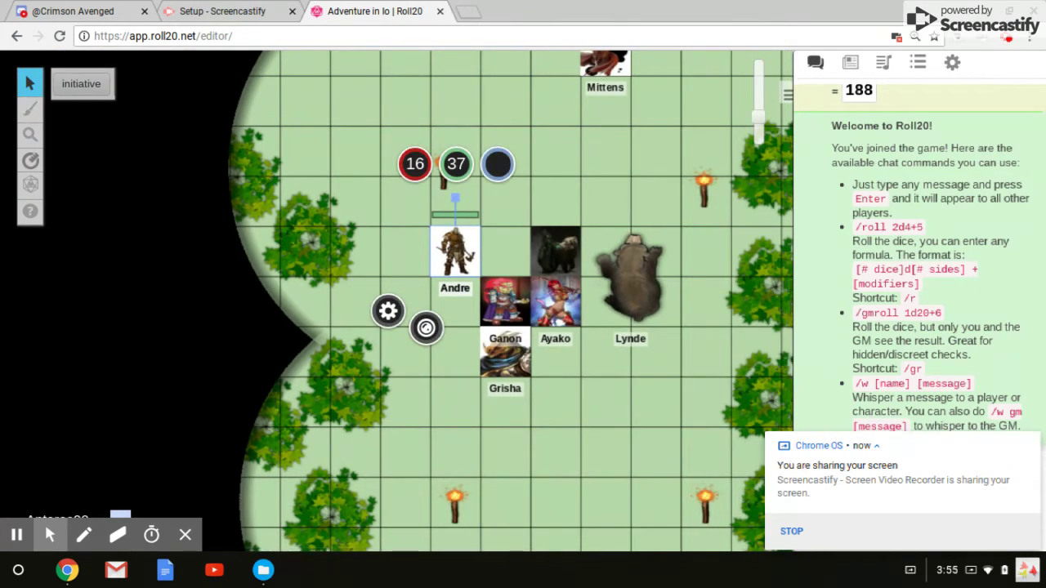
scroll(396, 300, "up", 2)
scroll(396, 301, "up", 5)
scroll(396, 300, "up", 2)
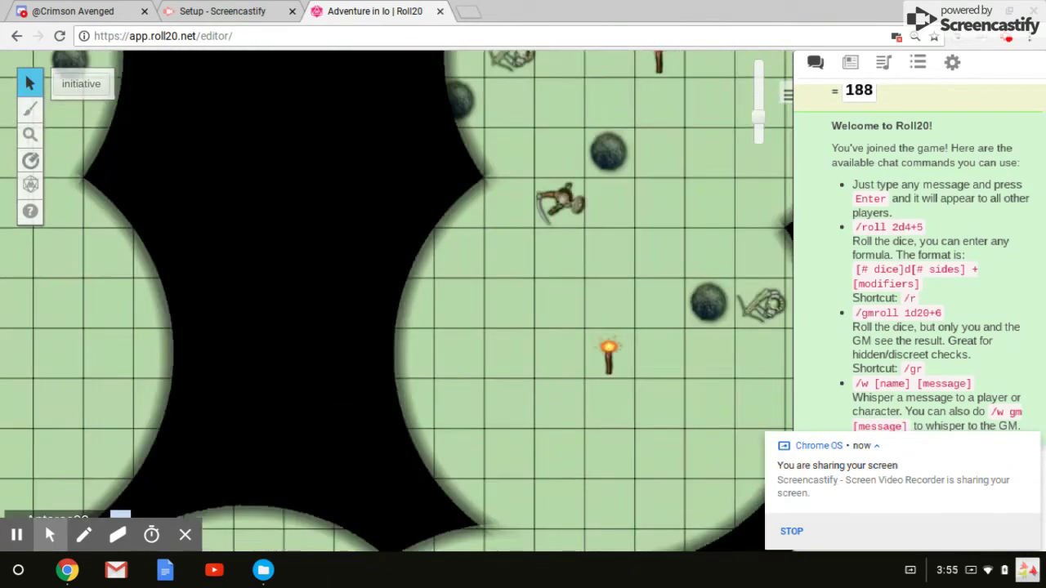
scroll(397, 301, "down", 2)
scroll(396, 301, "down", 2)
scroll(396, 300, "left", 1)
scroll(396, 300, "left", 4)
scroll(396, 300, "left", 6)
scroll(396, 300, "down", 1)
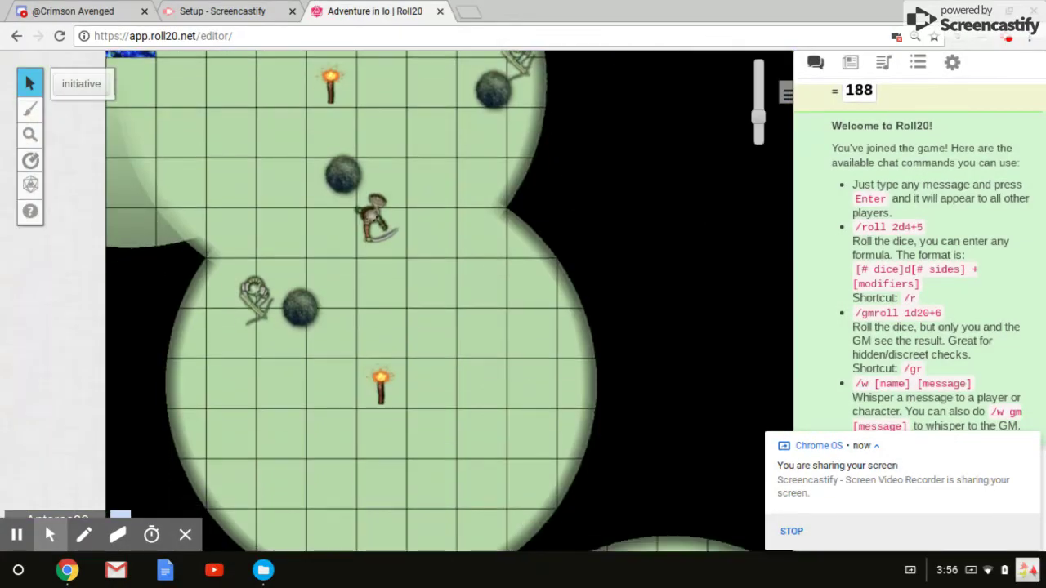
scroll(396, 301, "down", 2)
scroll(396, 301, "down", 5)
scroll(397, 300, "right", 4)
scroll(396, 301, "right", 10)
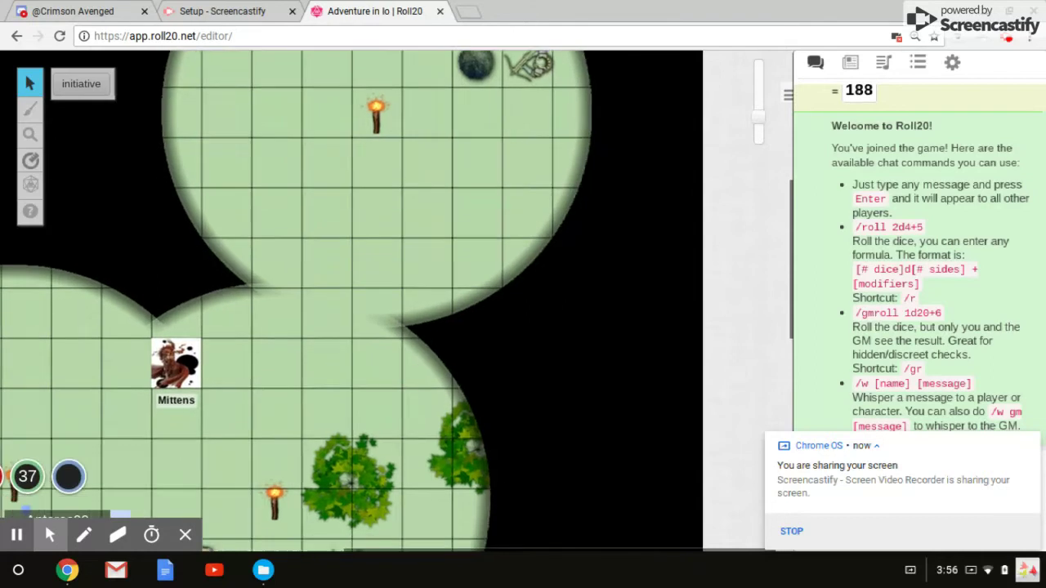
scroll(351, 300, "up", 5)
scroll(351, 301, "left", 5)
scroll(351, 301, "left", 8)
scroll(352, 300, "left", 3)
scroll(351, 300, "right", 5)
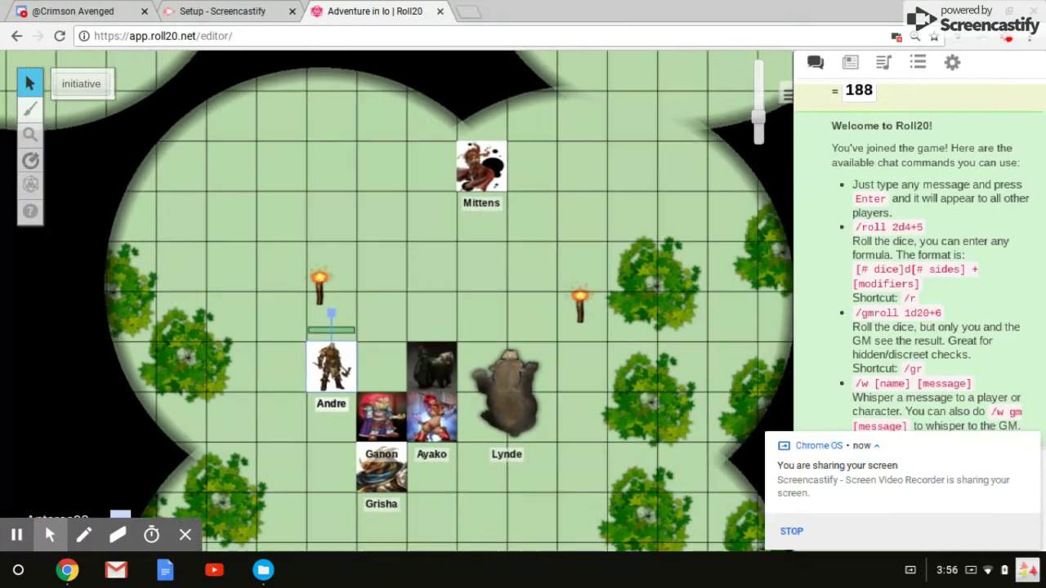
scroll(396, 301, "down", 2)
scroll(396, 301, "down", 3)
scroll(396, 301, "left", 2)
scroll(397, 301, "up", 2)
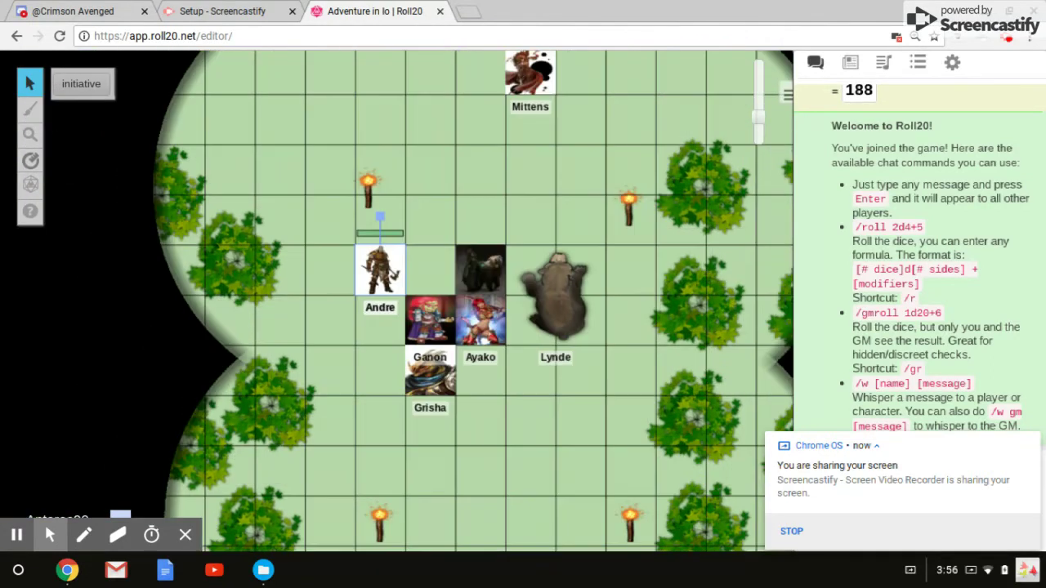
scroll(397, 301, "up", 1)
scroll(396, 301, "up", 5)
scroll(396, 300, "left", 4)
scroll(397, 300, "up", 1)
scroll(396, 301, "left", 3)
scroll(396, 300, "up", 1)
scroll(396, 300, "down", 2)
scroll(396, 301, "left", 5)
scroll(396, 301, "down", 1)
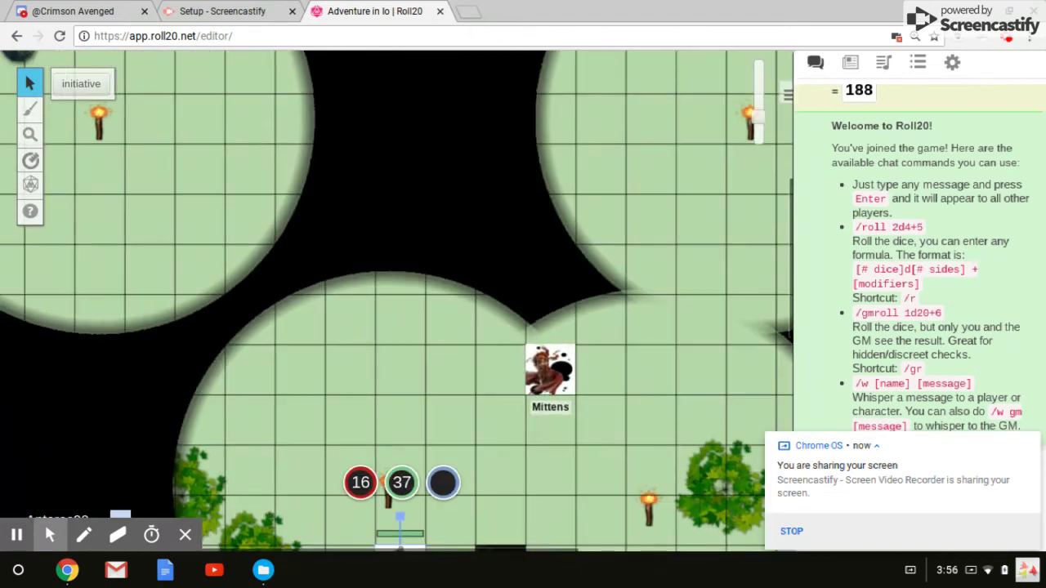
scroll(397, 300, "down", 3)
scroll(397, 300, "down", 1)
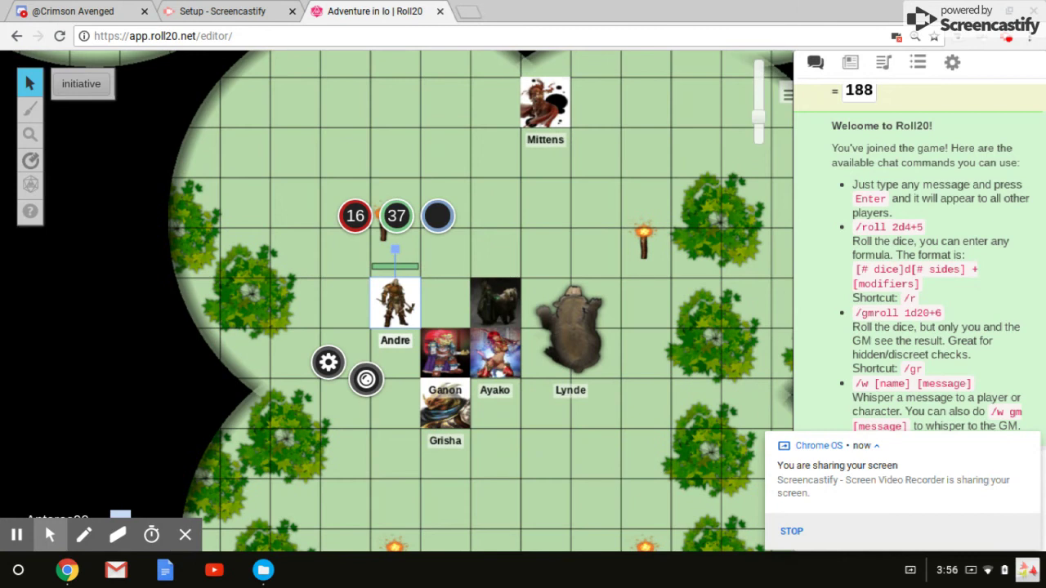
scroll(396, 301, "up", 4)
scroll(396, 301, "up", 1)
scroll(396, 300, "up", 1)
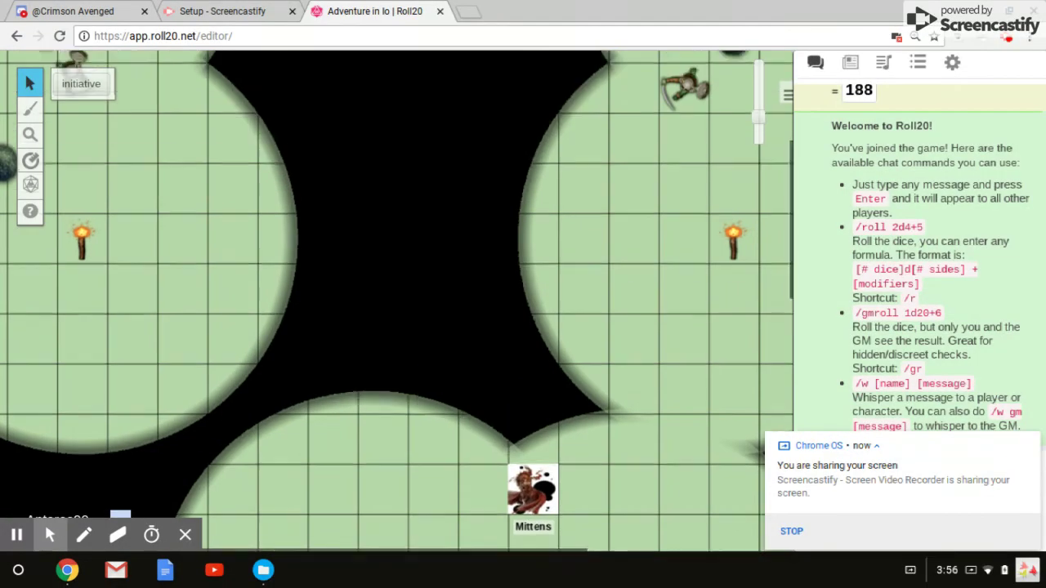
scroll(396, 300, "up", 3)
scroll(396, 301, "up", 1)
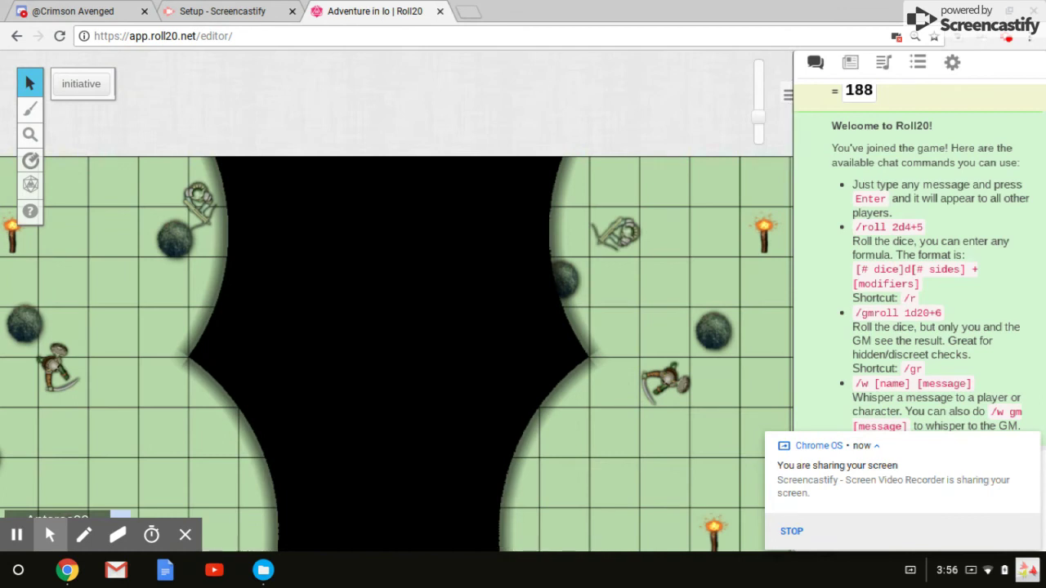
scroll(396, 300, "down", 2)
scroll(396, 301, "down", 2)
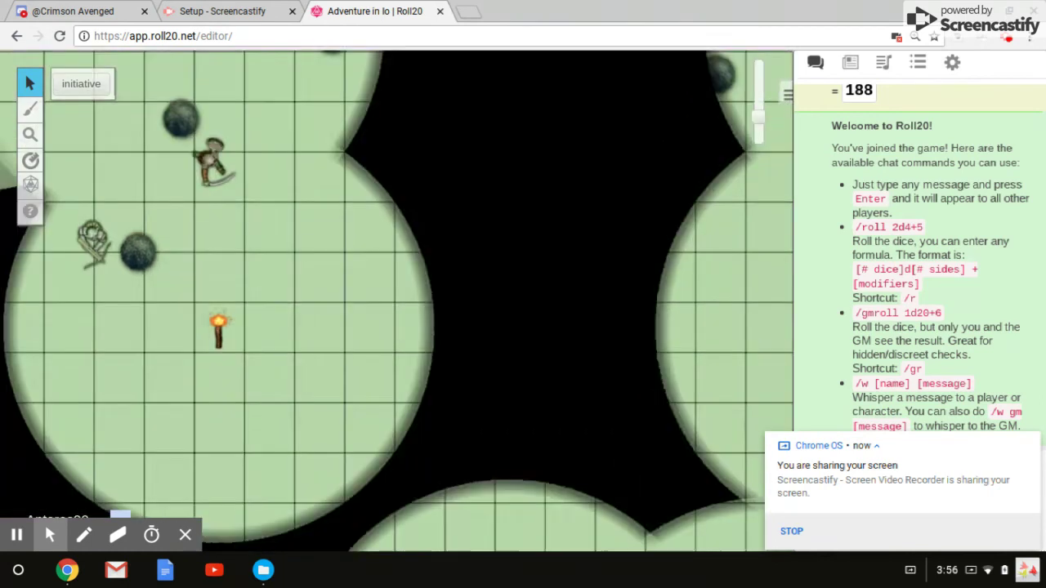
scroll(396, 301, "down", 1)
scroll(396, 301, "down", 2)
scroll(396, 301, "down", 2)
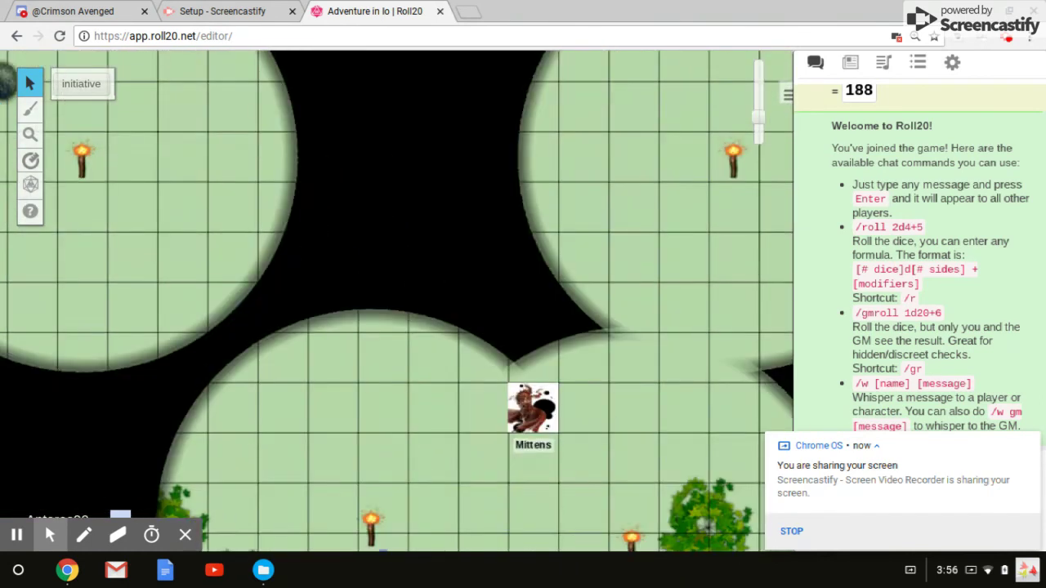
scroll(397, 301, "down", 1)
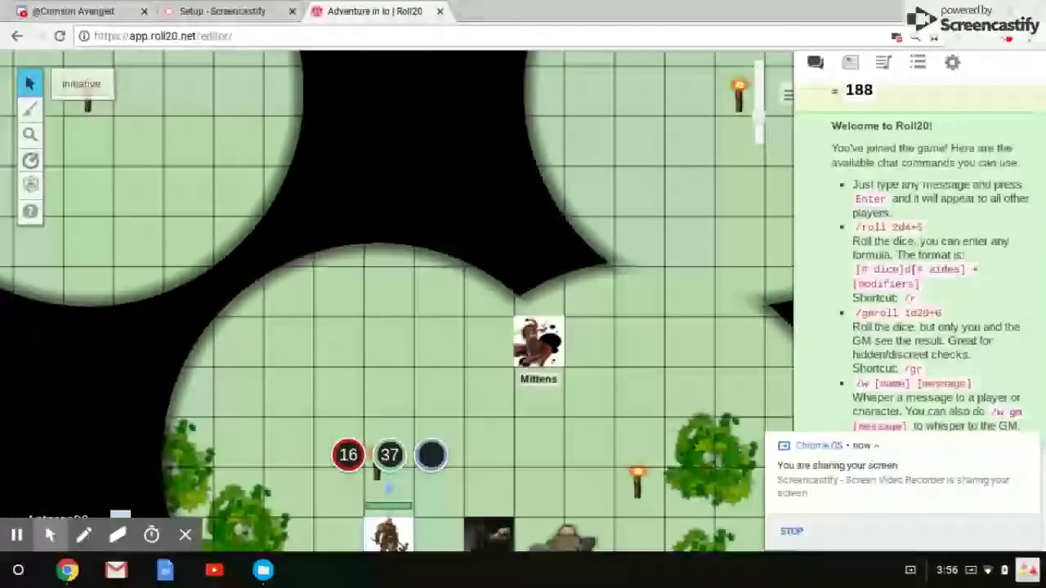
scroll(759, 130, "down", 2)
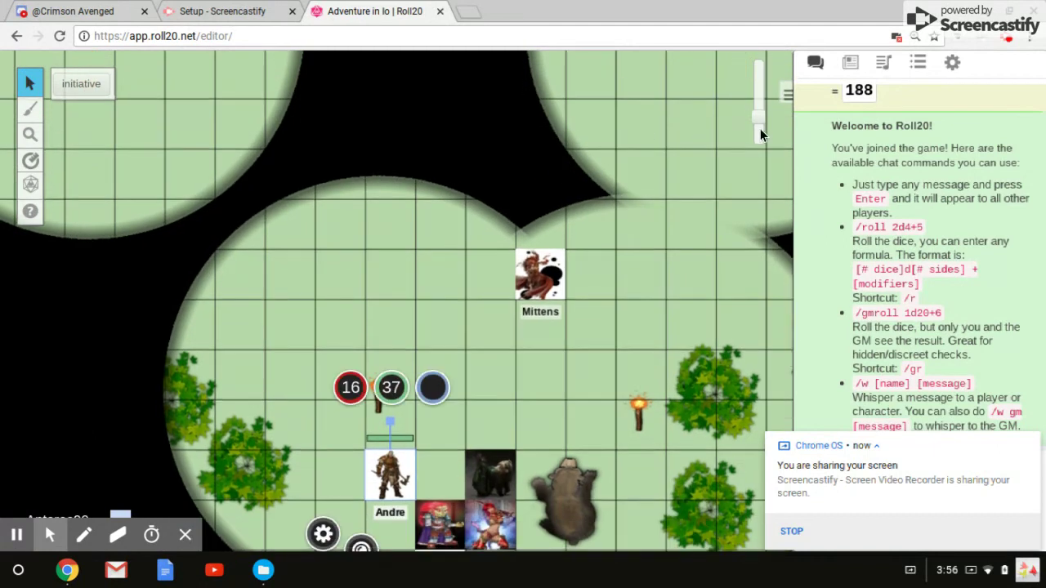
Zoom out to the whole clearing, revealing Nyx the Exiled above Mittens.
left_click(759, 130)
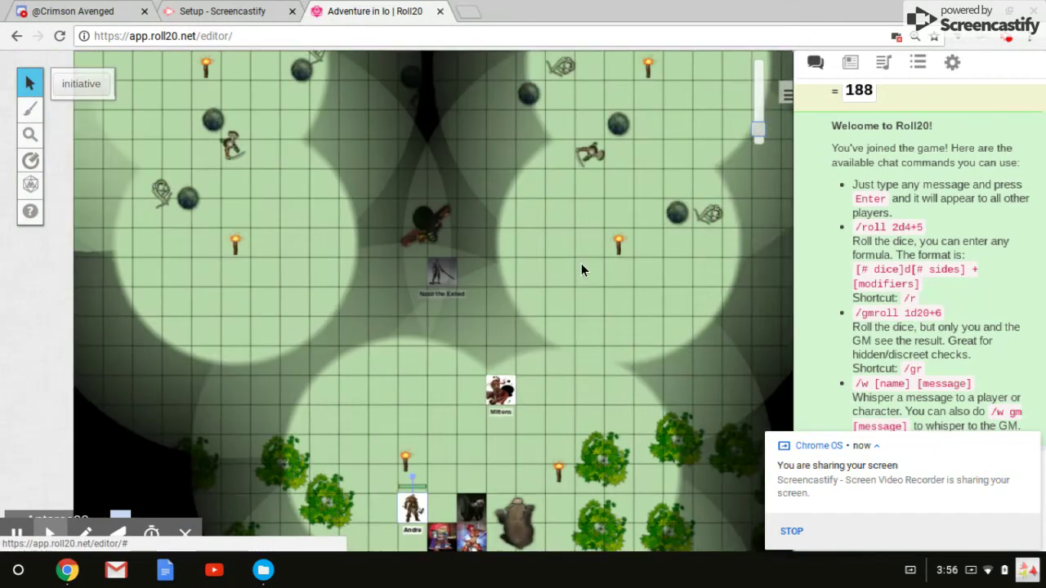